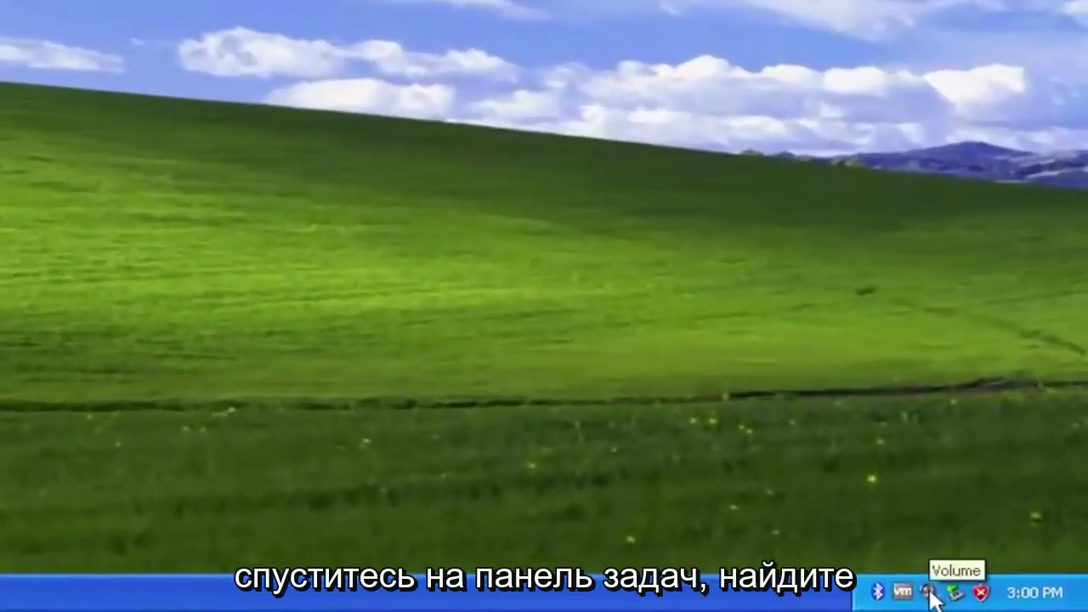
Push the master Volume slider to the top with Mute all unchecked, then close Volume Control
{"action": "double_click", "coordinate": [930, 594]}
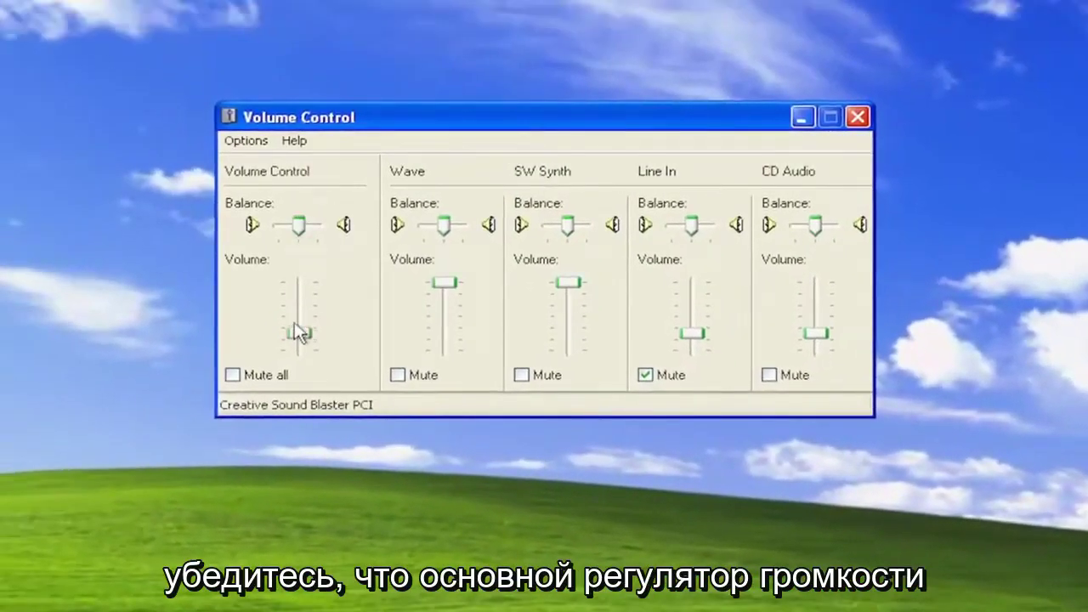
{"action": "left_click_drag", "start_coordinate": [298, 332], "coordinate": [301, 283]}
{"action": "left_click", "coordinate": [233, 377]}
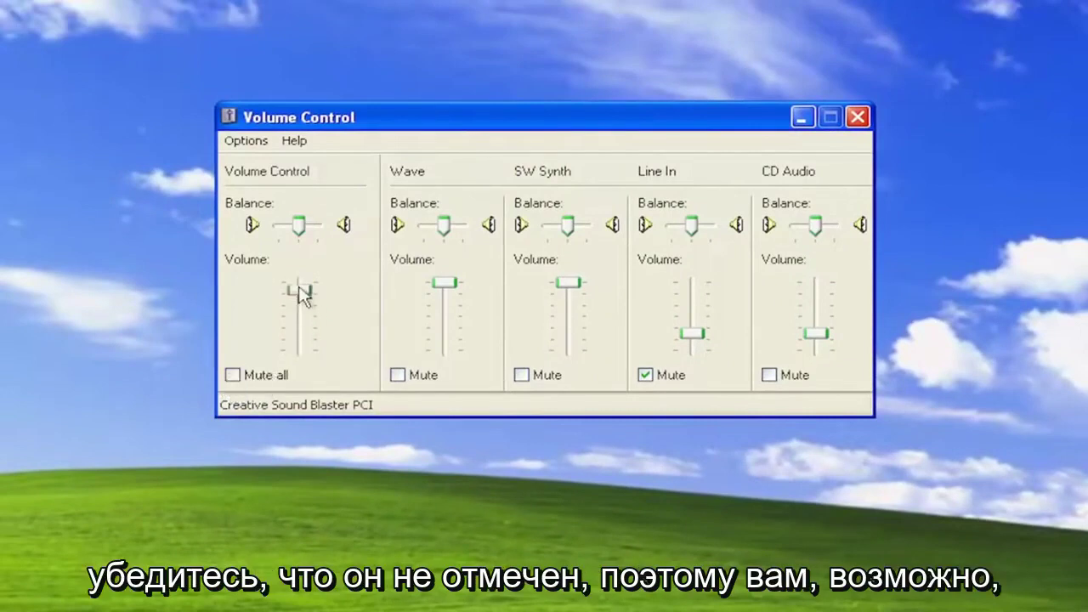
{"action": "left_click_drag", "start_coordinate": [298, 287], "coordinate": [303, 284]}
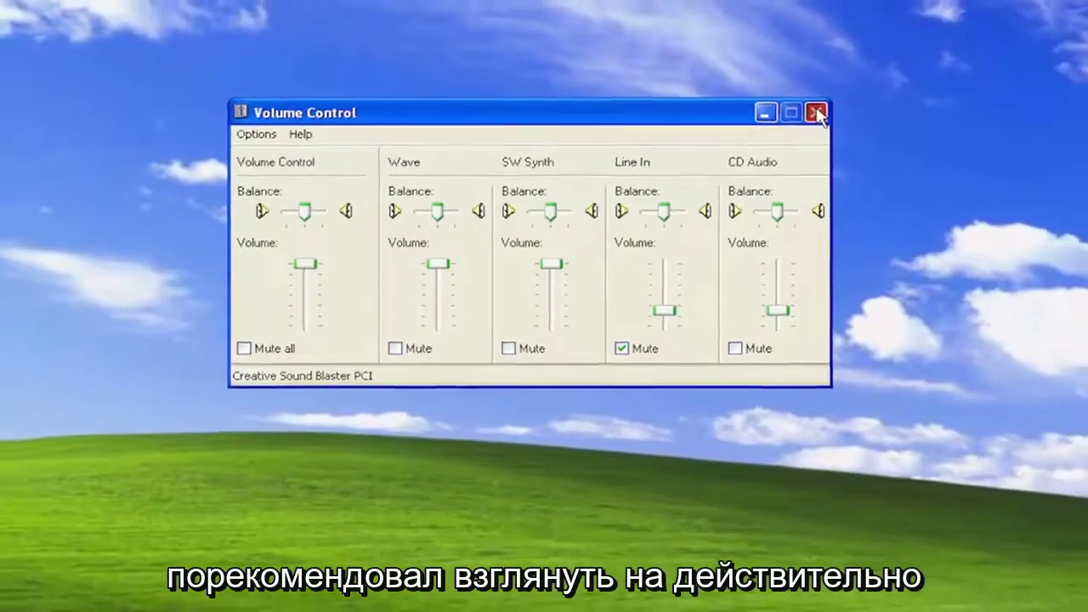
{"action": "left_click", "coordinate": [817, 113]}
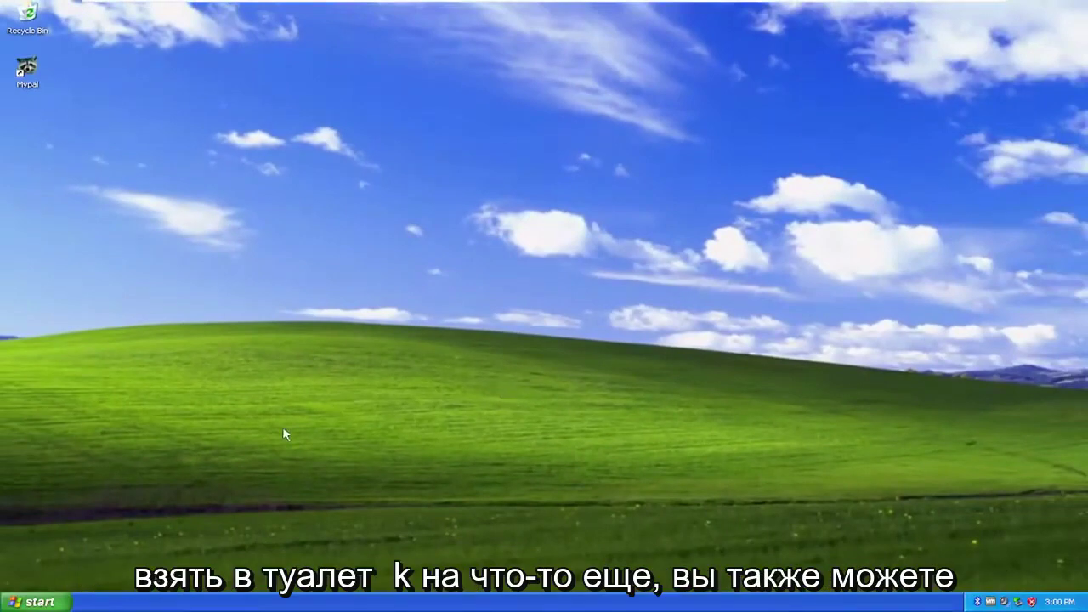
Open Sounds and Audio Devices Properties from Control Panel's Sounds, Speech, and Audio Devices category
{"action": "left_click", "coordinate": [36, 602]}
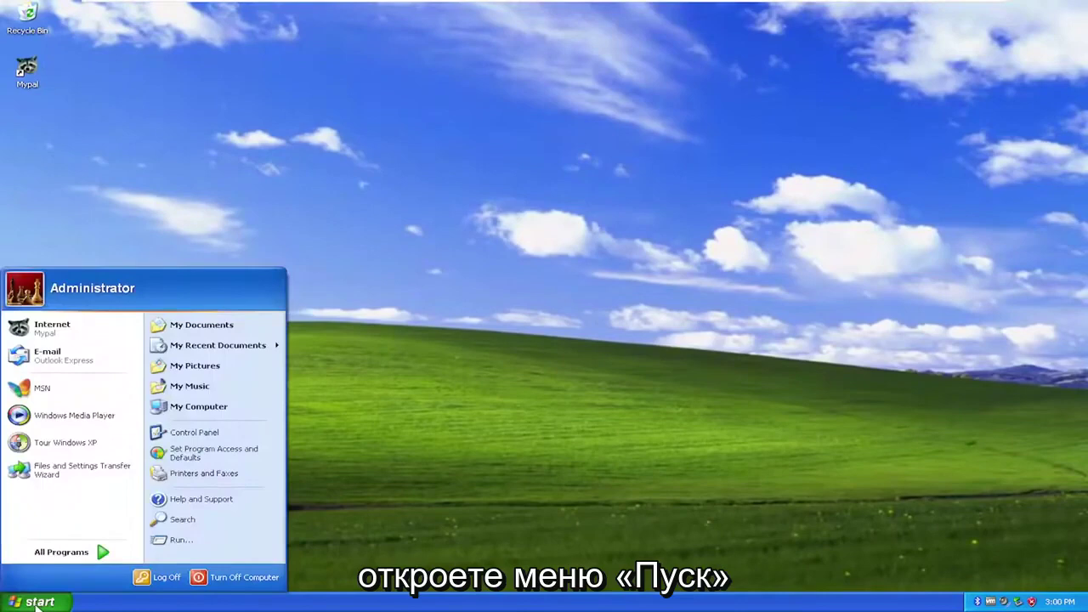
{"action": "left_click", "coordinate": [203, 436]}
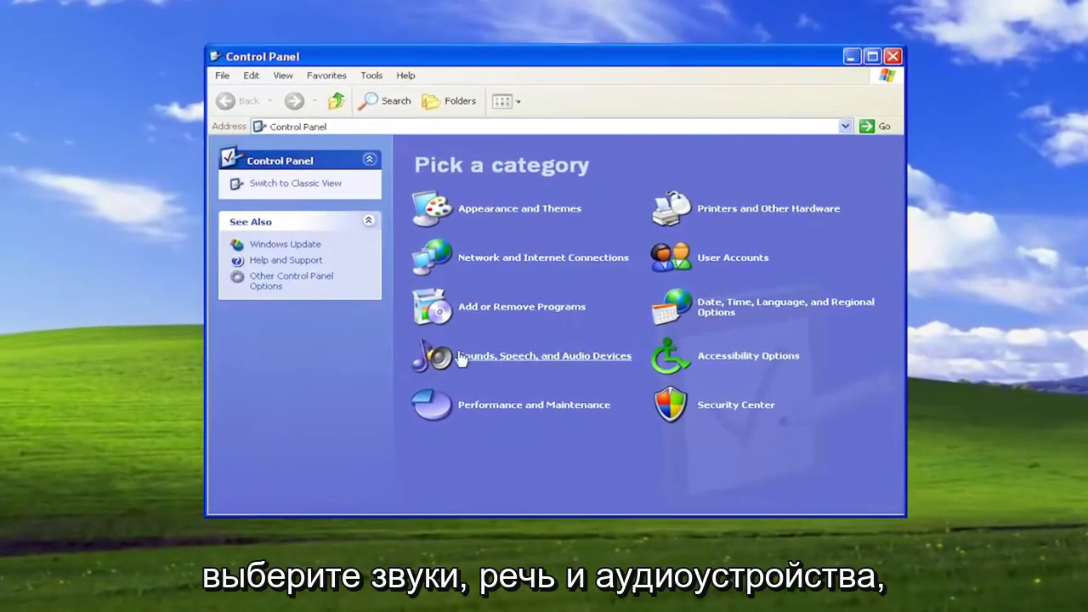
{"action": "left_click", "coordinate": [535, 363]}
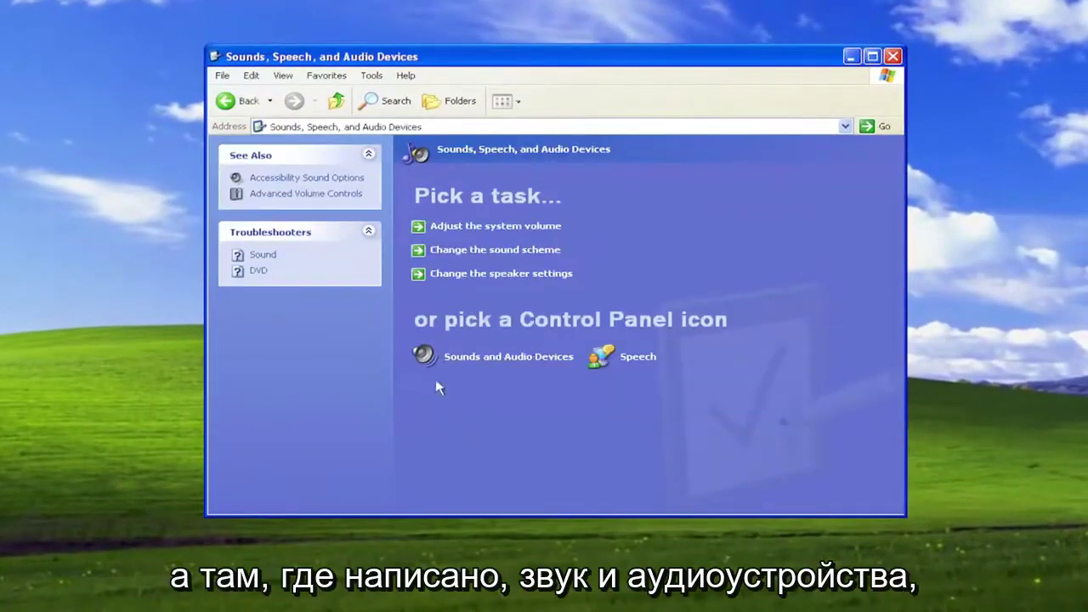
{"action": "left_click", "coordinate": [528, 360]}
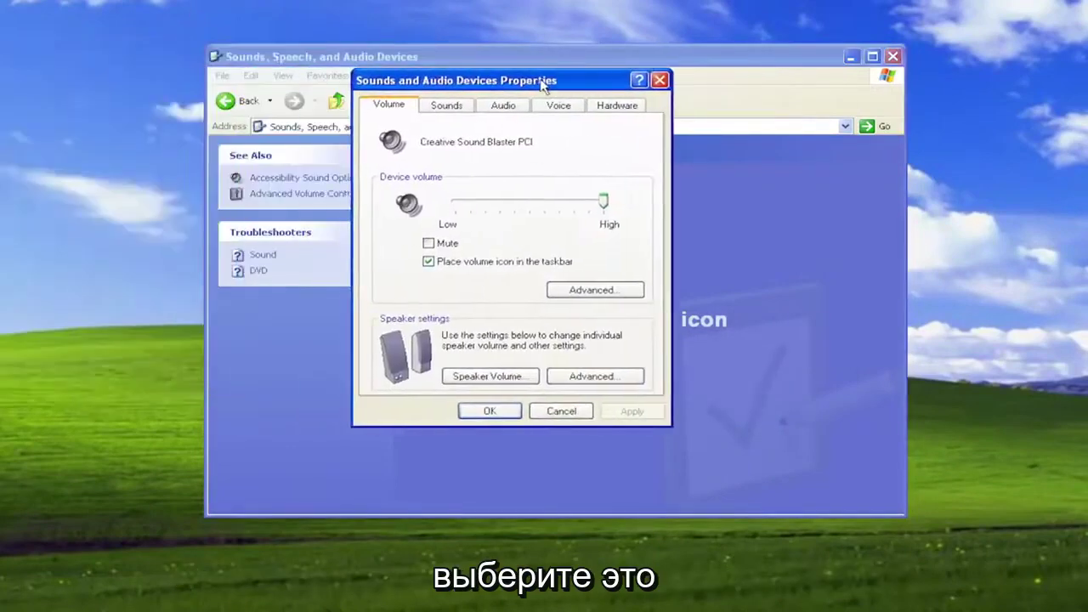
{"action": "left_click_drag", "start_coordinate": [166, 56], "coordinate": [596, 107]}
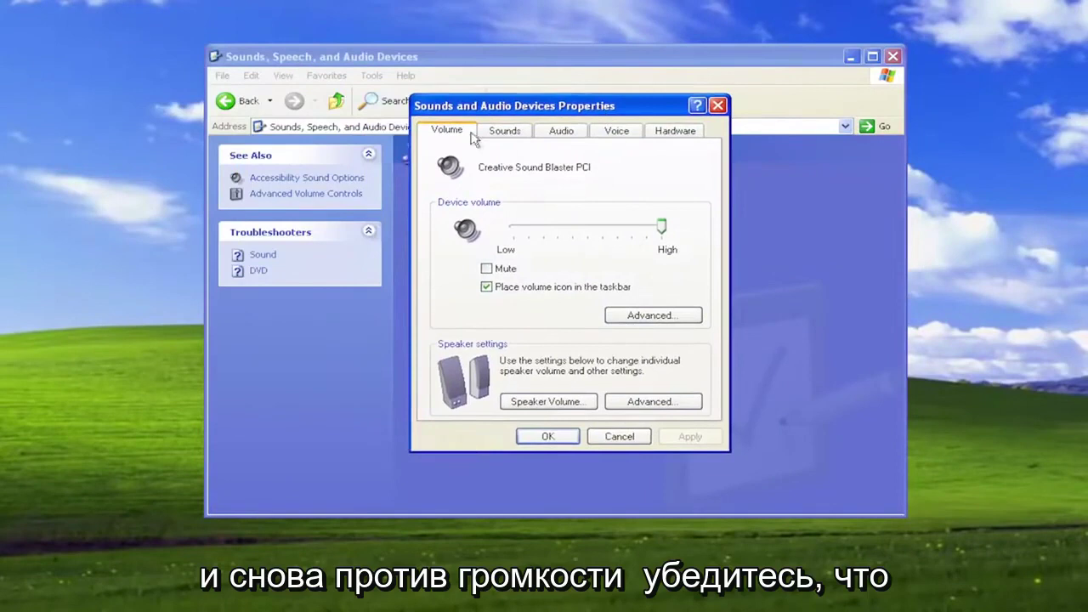
Set device volume to High and unmuted, and set both speaker volumes to High
{"action": "mouse_move", "coordinate": [662, 228]}
{"action": "left_mouse_down"}
{"action": "mouse_move", "coordinate": [644, 226]}
{"action": "mouse_move", "coordinate": [742, 228]}
{"action": "left_mouse_up"}
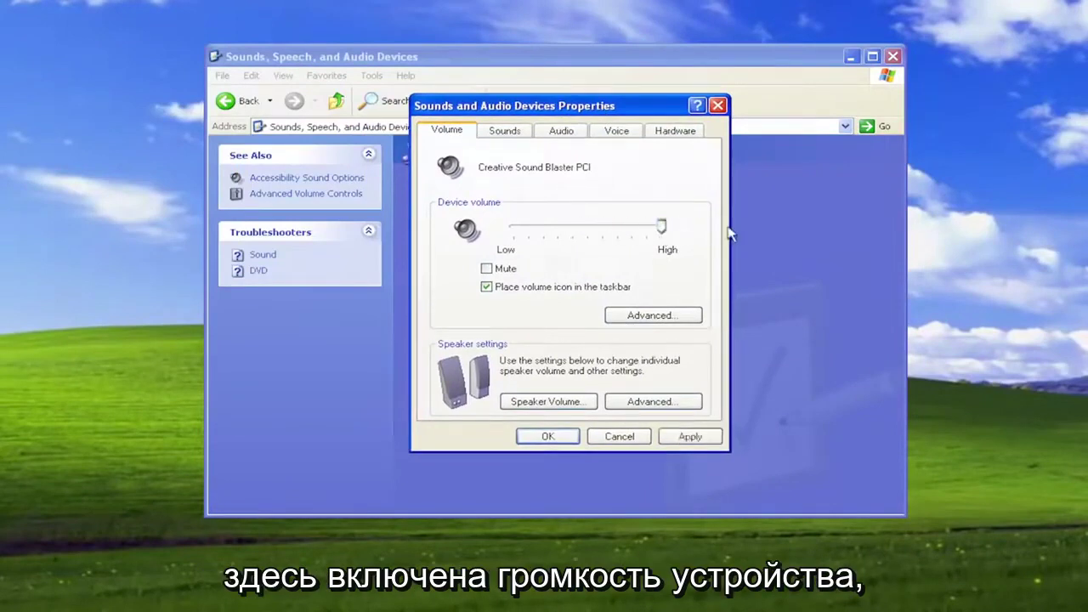
{"action": "left_click", "coordinate": [486, 269]}
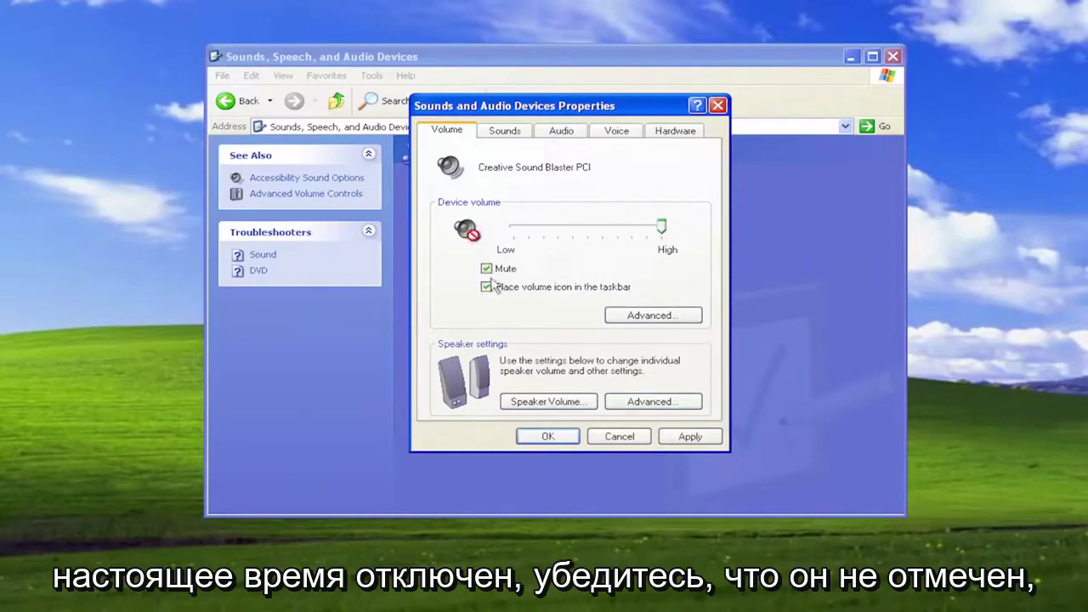
{"action": "left_click", "coordinate": [486, 269]}
{"action": "left_click", "coordinate": [532, 403]}
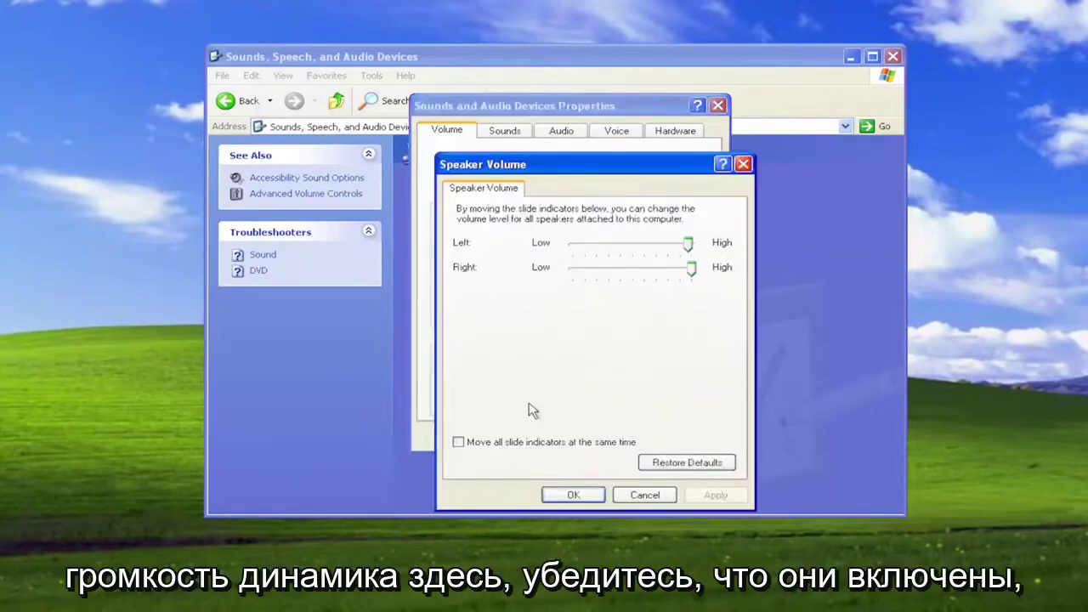
{"action": "left_click_drag", "start_coordinate": [687, 247], "coordinate": [692, 246]}
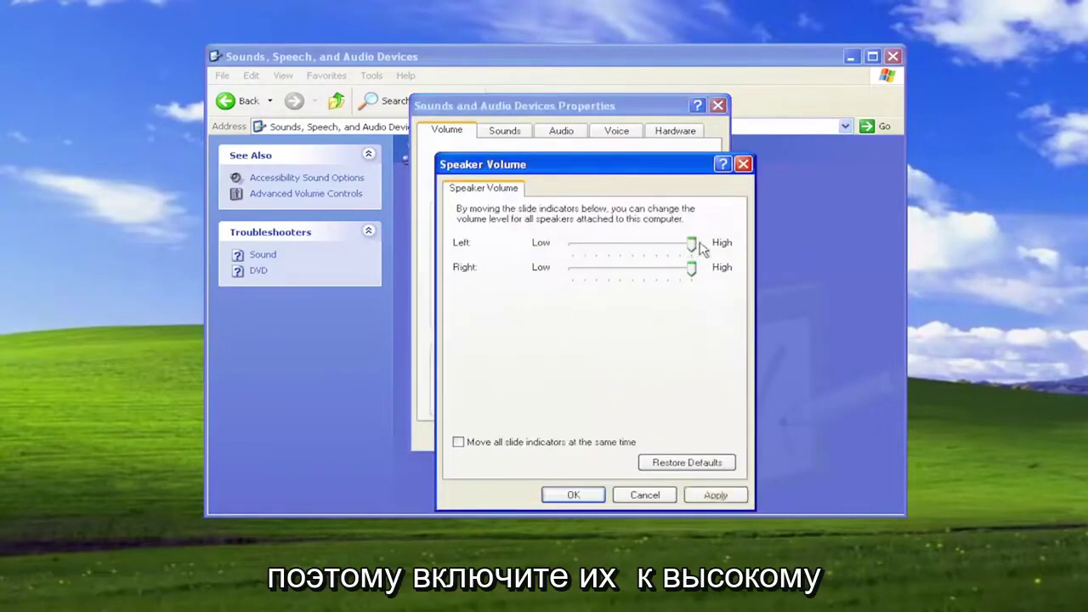
{"action": "left_click", "coordinate": [715, 495]}
{"action": "left_click", "coordinate": [574, 496]}
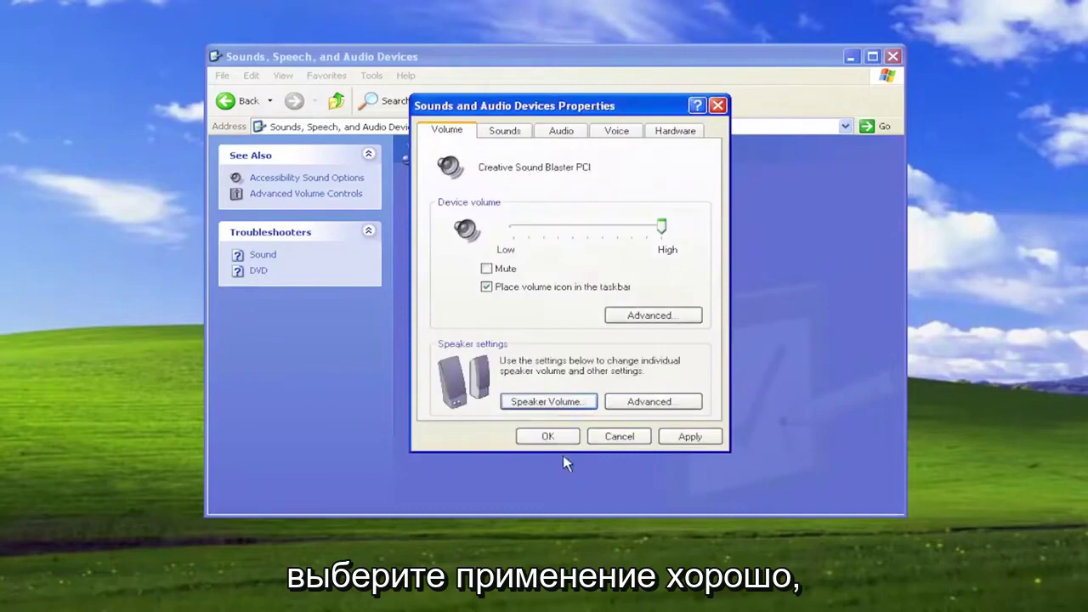
Try No Speakers and Desktop stereo speakers in Advanced speaker setup, then discard the changes
{"action": "left_click", "coordinate": [642, 404]}
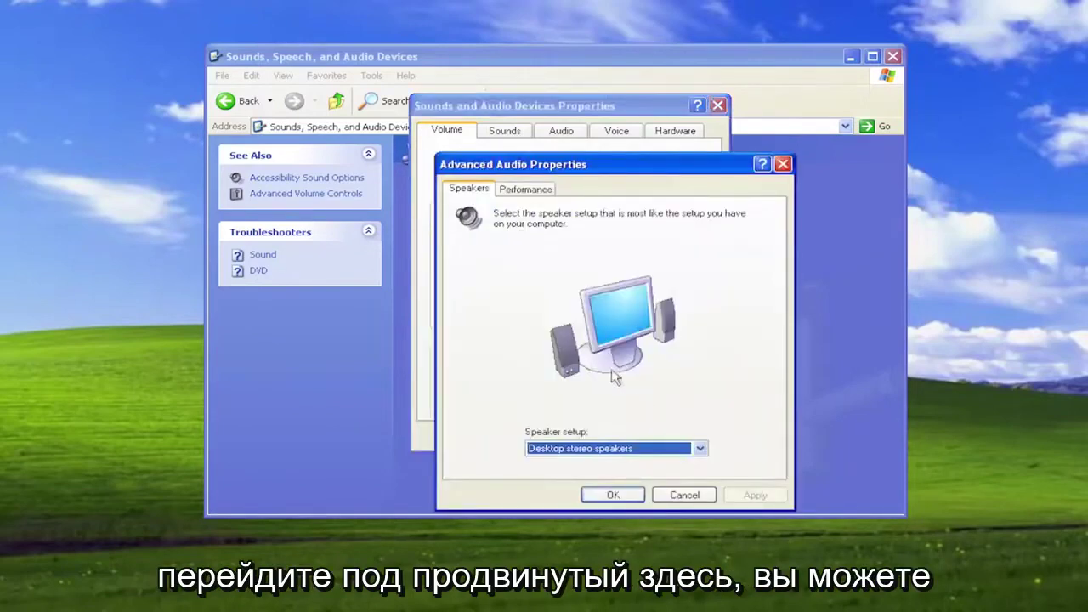
{"action": "left_click", "coordinate": [600, 444]}
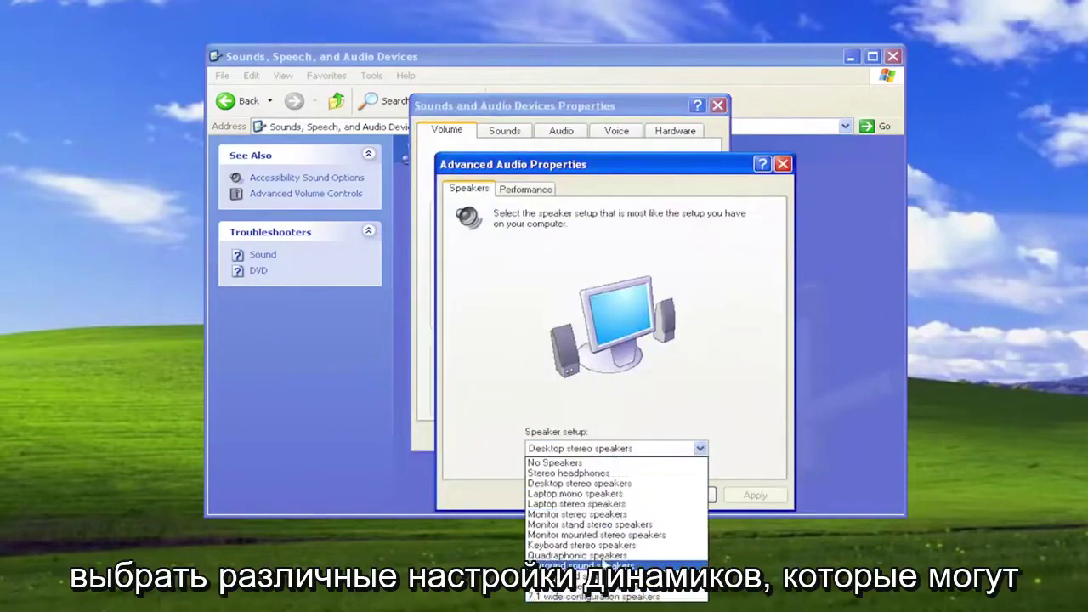
{"action": "left_click", "coordinate": [597, 534]}
{"action": "left_click", "coordinate": [588, 449]}
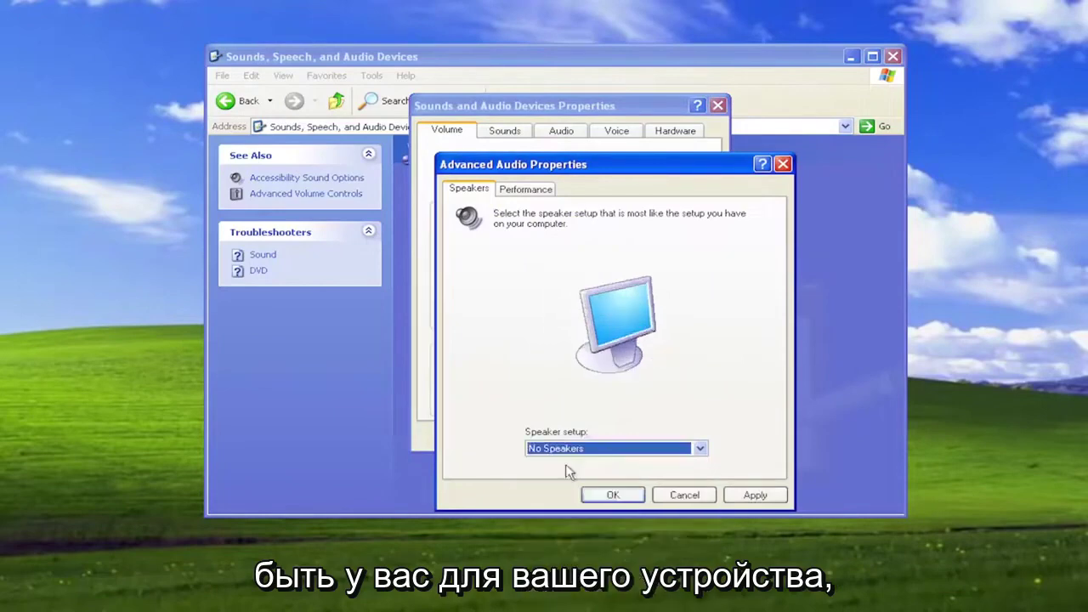
{"action": "left_click", "coordinate": [575, 451]}
{"action": "left_click", "coordinate": [578, 484]}
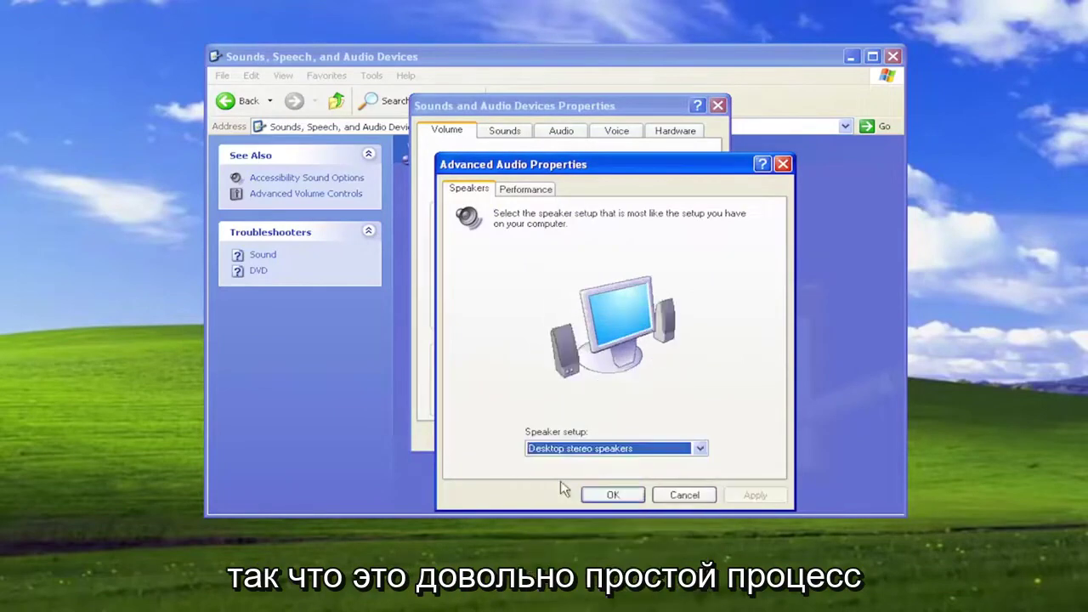
{"action": "left_click", "coordinate": [683, 496]}
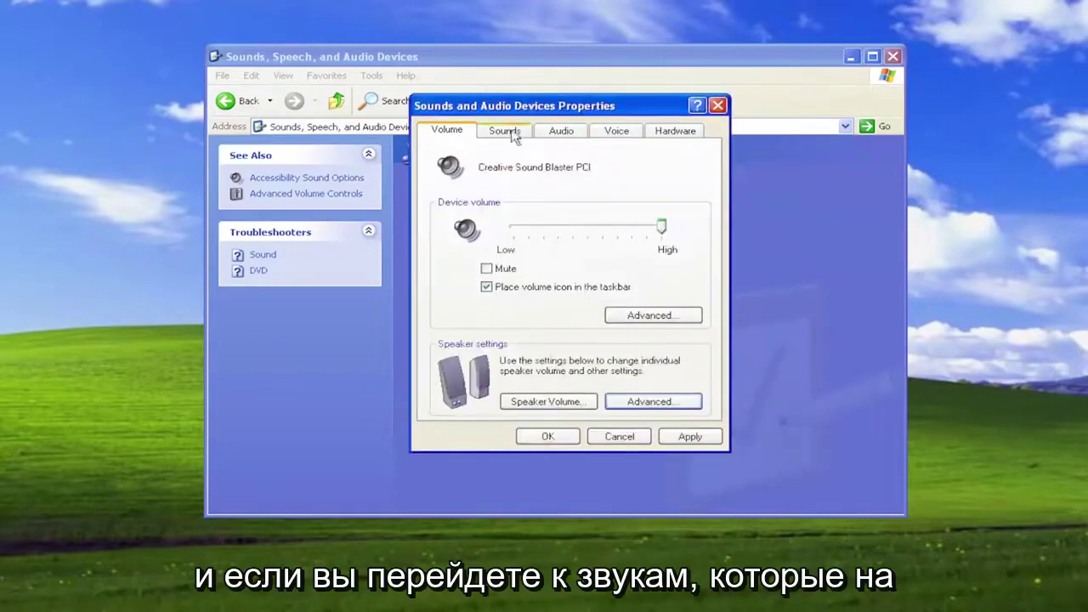
Confirm Creative Sound Blaster PCI as default playback device, review Voice and Hardware, and close
{"action": "left_click", "coordinate": [512, 133]}
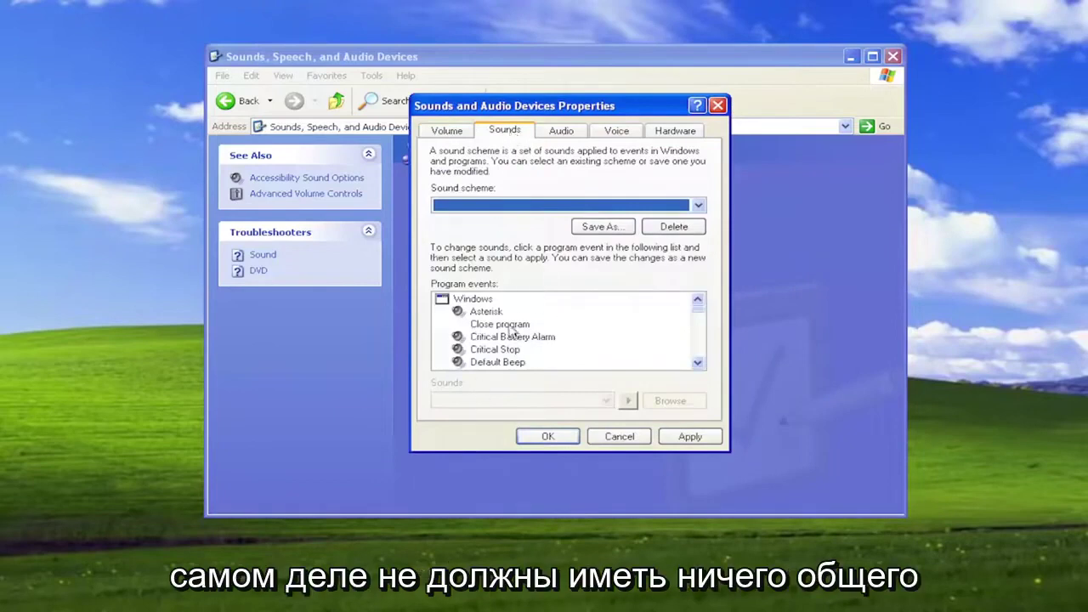
{"action": "left_click", "coordinate": [551, 136]}
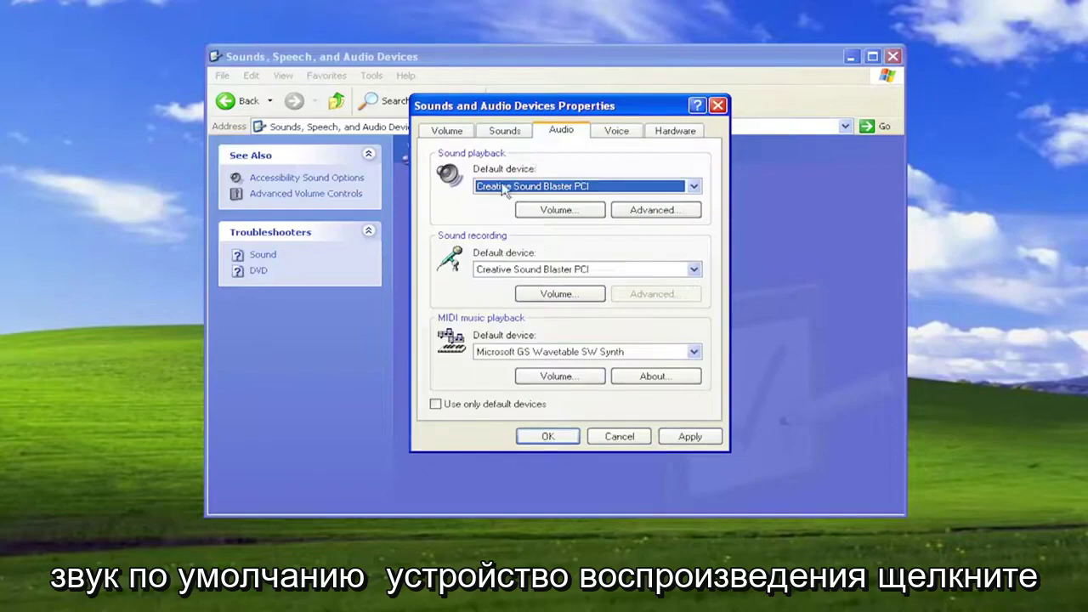
{"action": "left_click", "coordinate": [694, 187]}
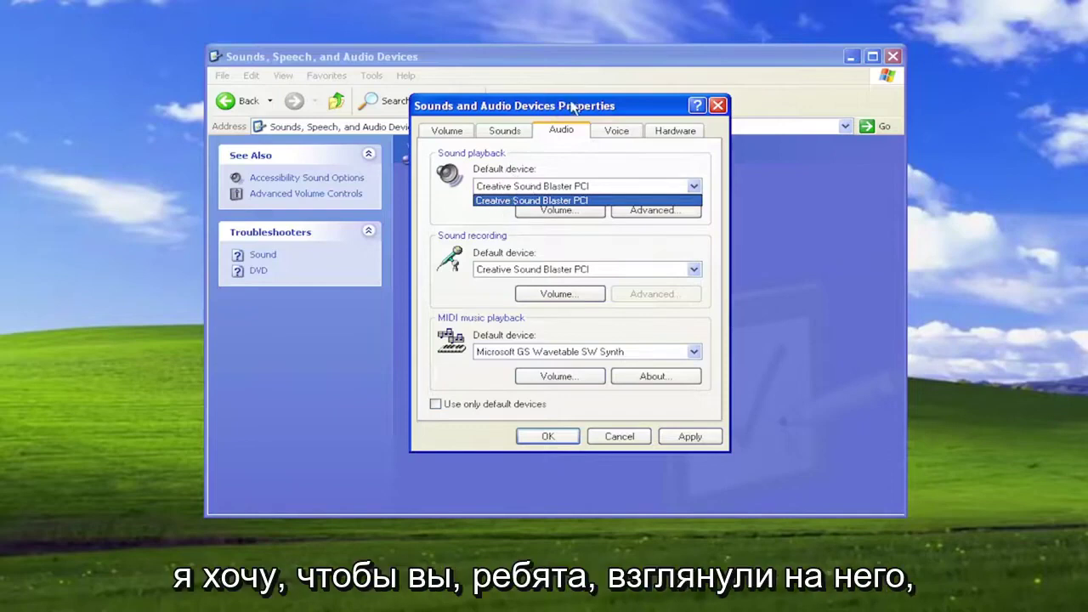
{"action": "left_click", "coordinate": [619, 138]}
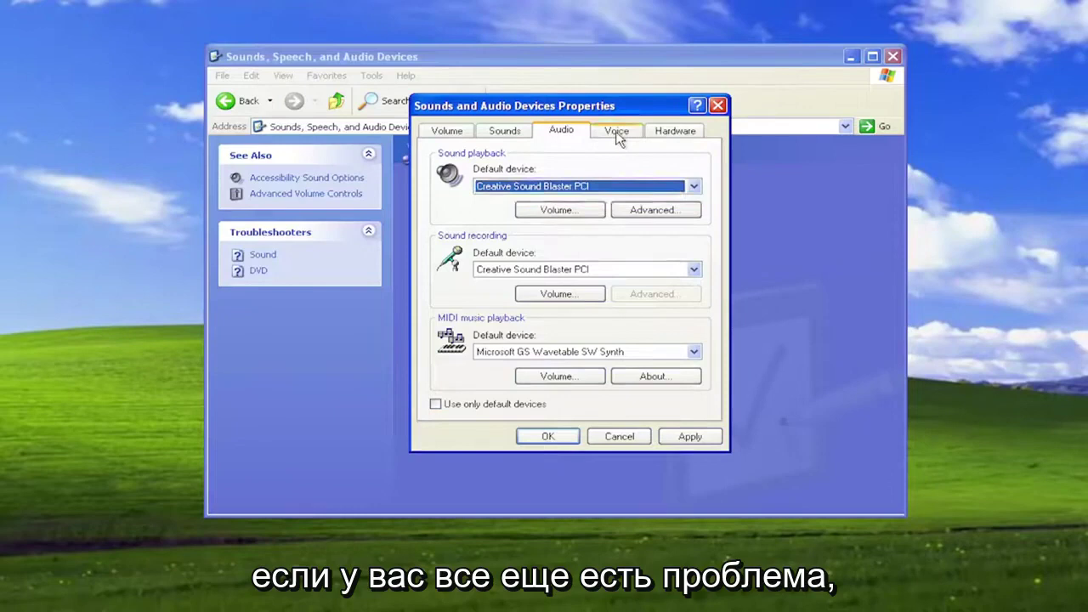
{"action": "left_click", "coordinate": [618, 136]}
{"action": "left_click", "coordinate": [670, 136]}
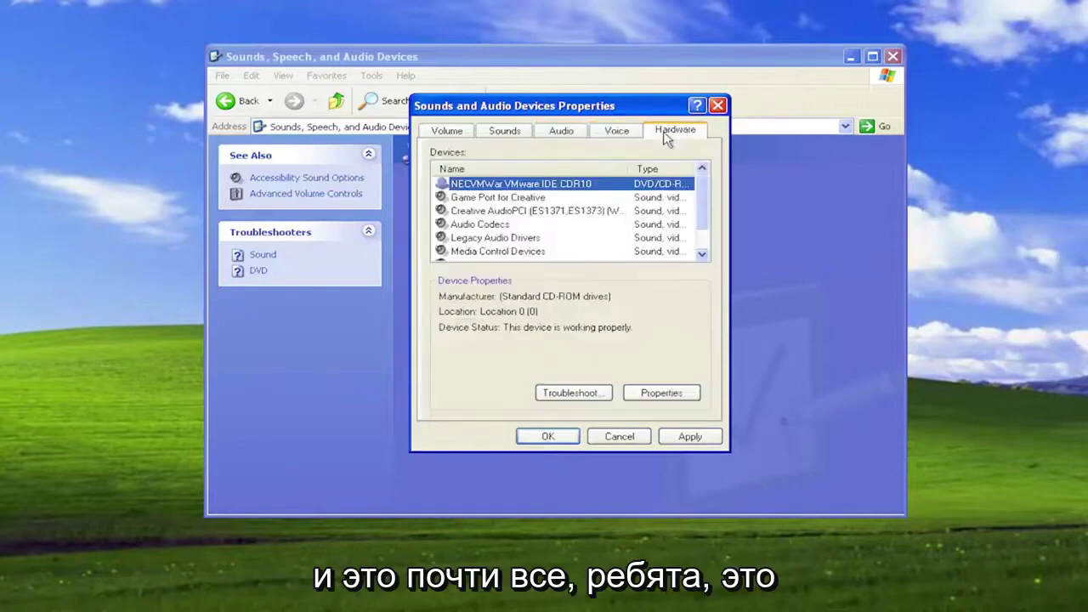
{"action": "left_click", "coordinate": [717, 105]}
Close the audio category window and launch Device Manager with devmgmt.msc from Run
{"action": "left_click", "coordinate": [893, 56]}
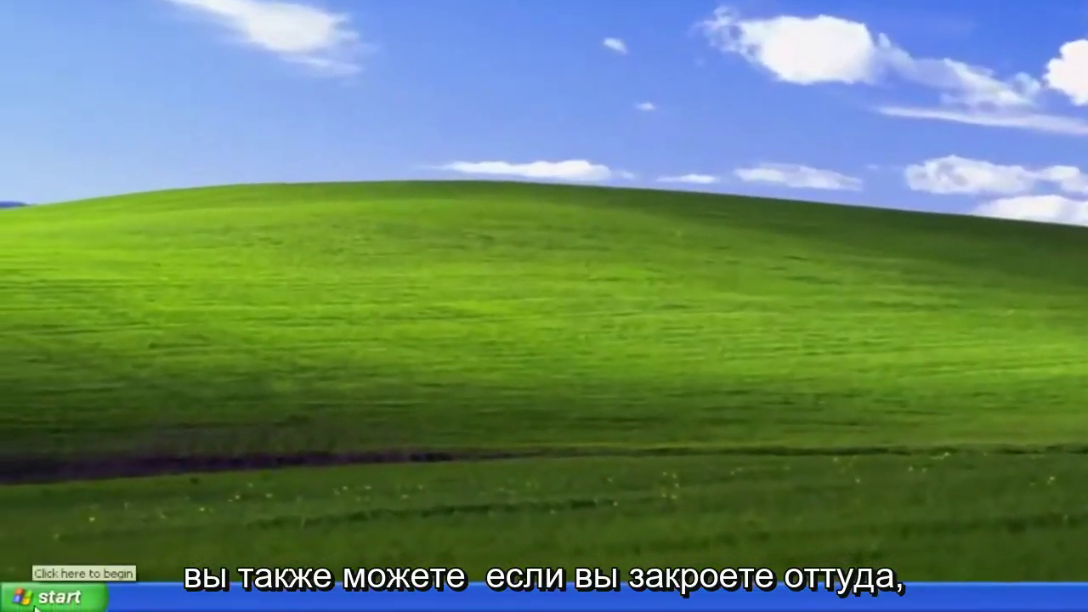
{"action": "left_click", "coordinate": [35, 606]}
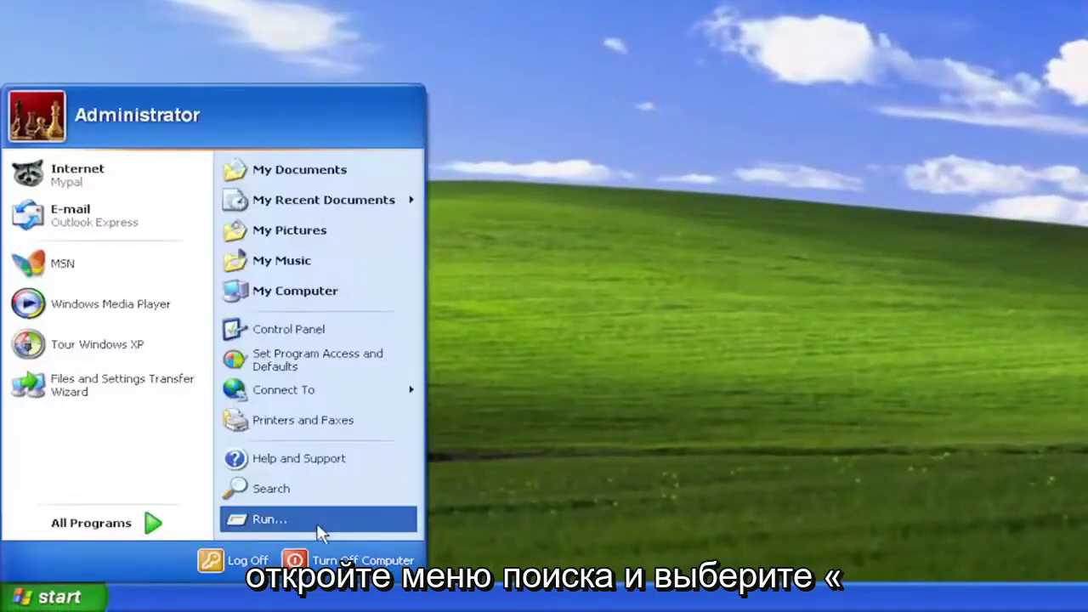
{"action": "left_click", "coordinate": [281, 522]}
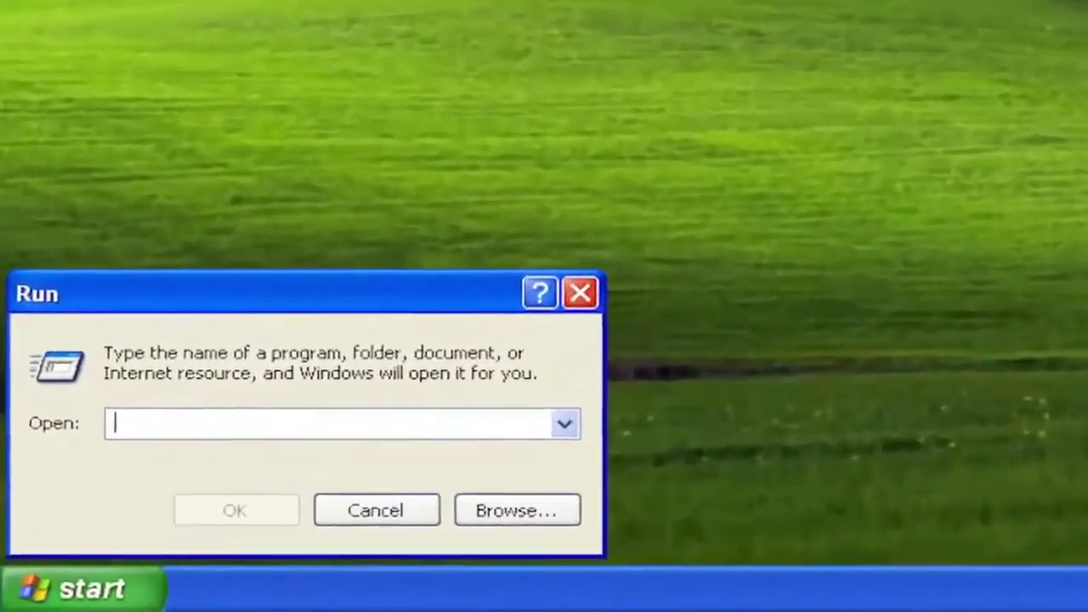
{"action": "type", "text": "devmgmt.msc"}
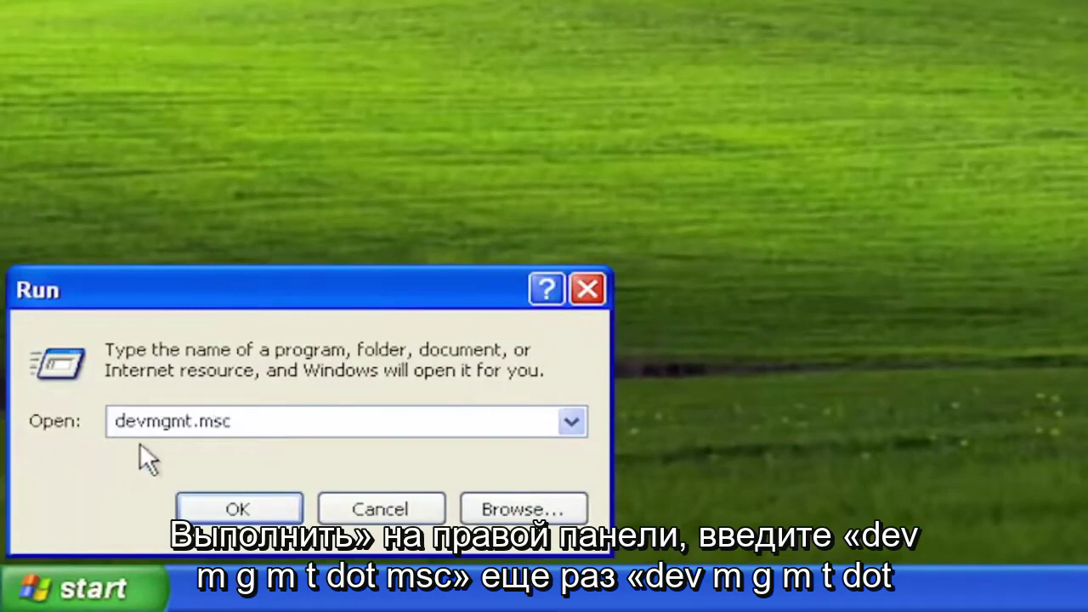
{"action": "left_click", "coordinate": [247, 509]}
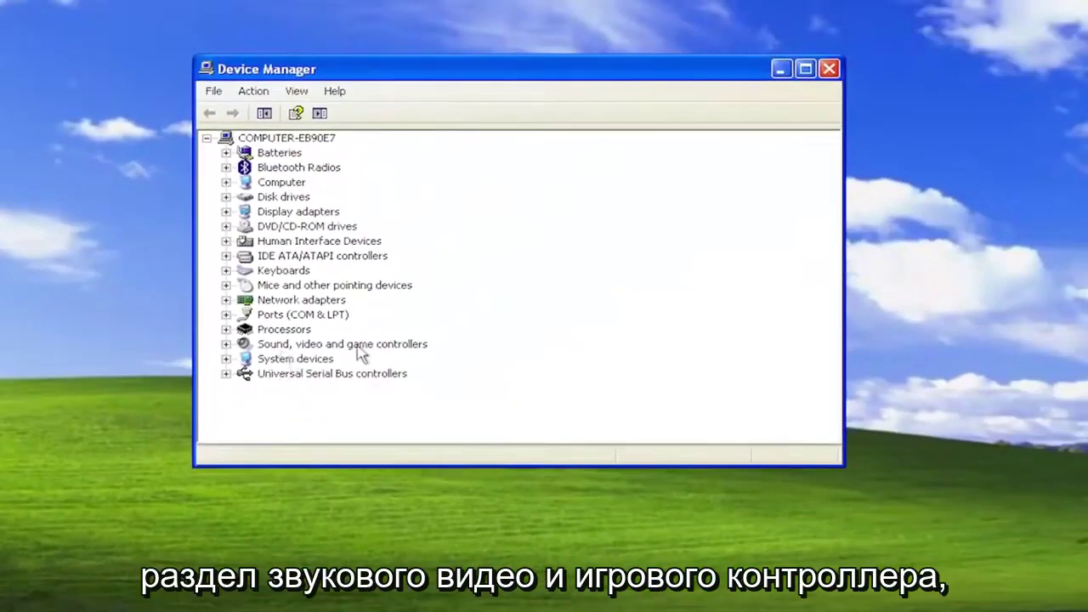
Expand Sound, video and game controllers and start Update Driver on Audio Codecs
{"action": "double_click", "coordinate": [322, 345]}
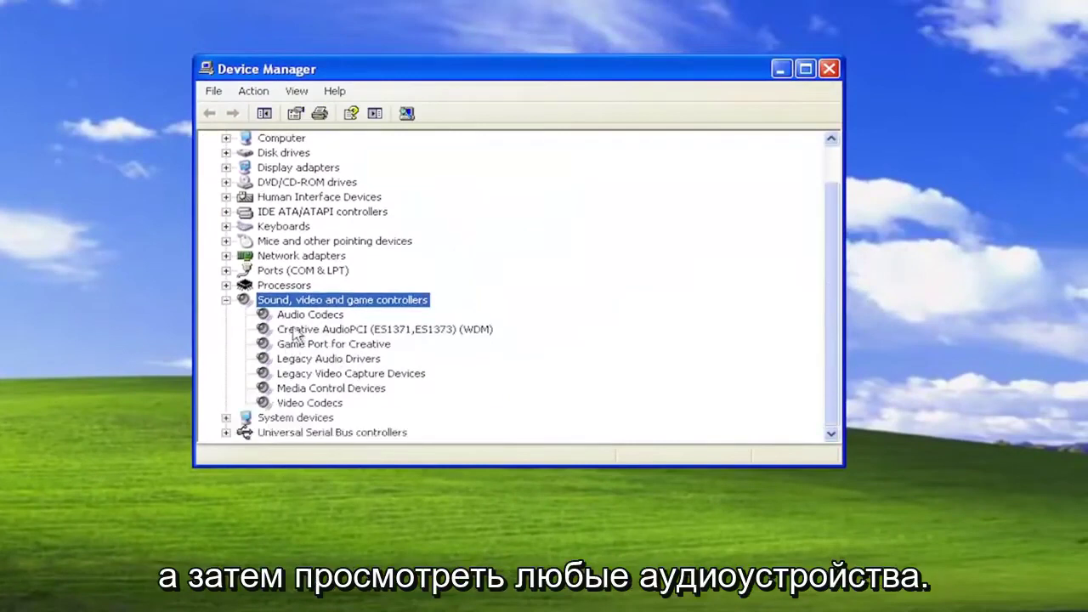
{"action": "left_click", "coordinate": [298, 316]}
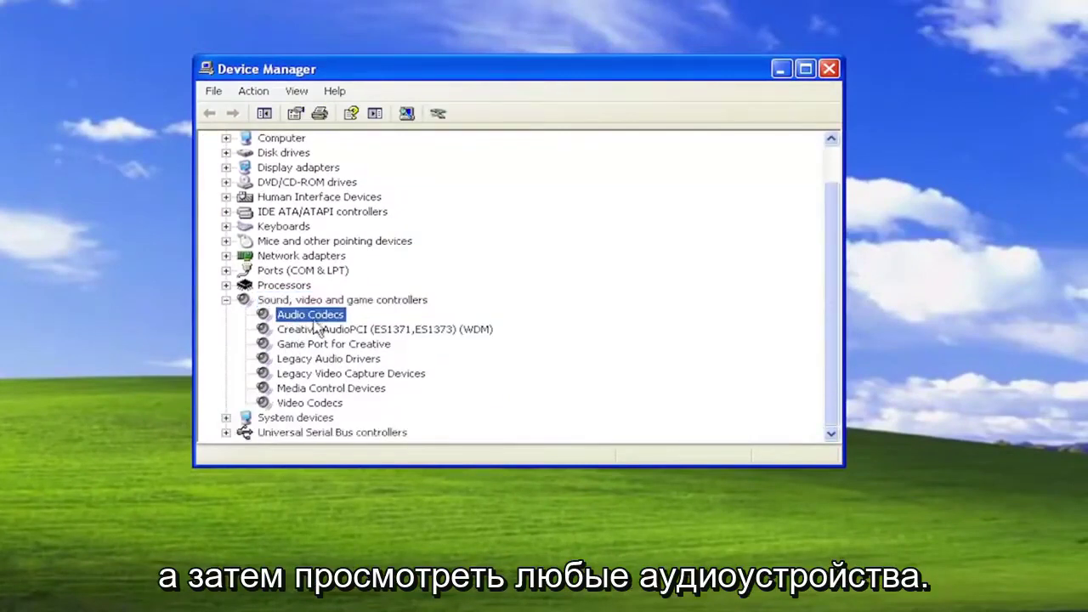
{"action": "right_click", "coordinate": [313, 345]}
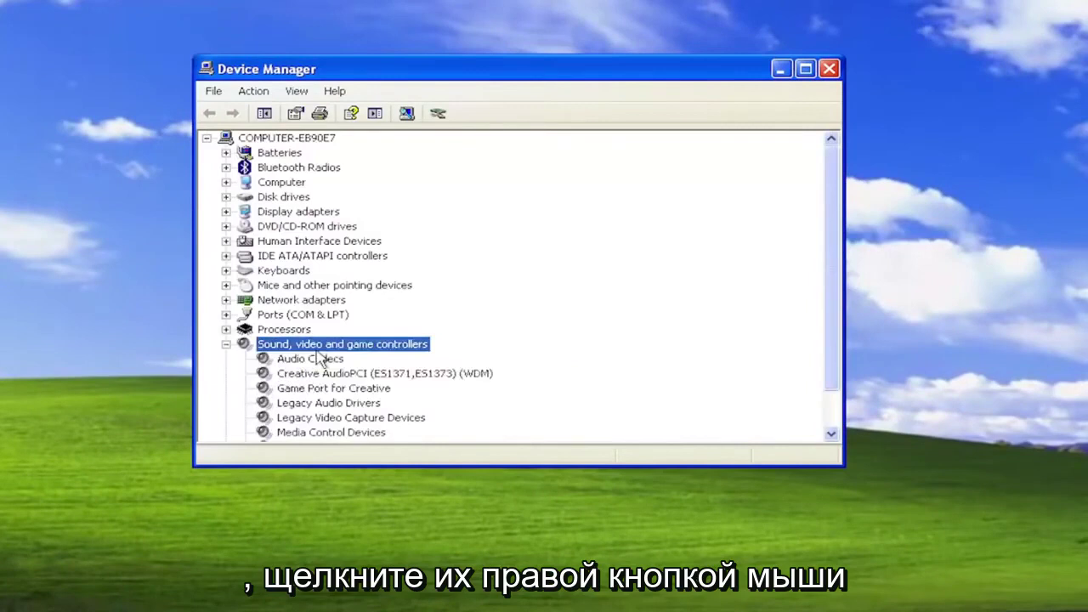
{"action": "left_click", "coordinate": [274, 374]}
{"action": "right_click", "coordinate": [285, 355]}
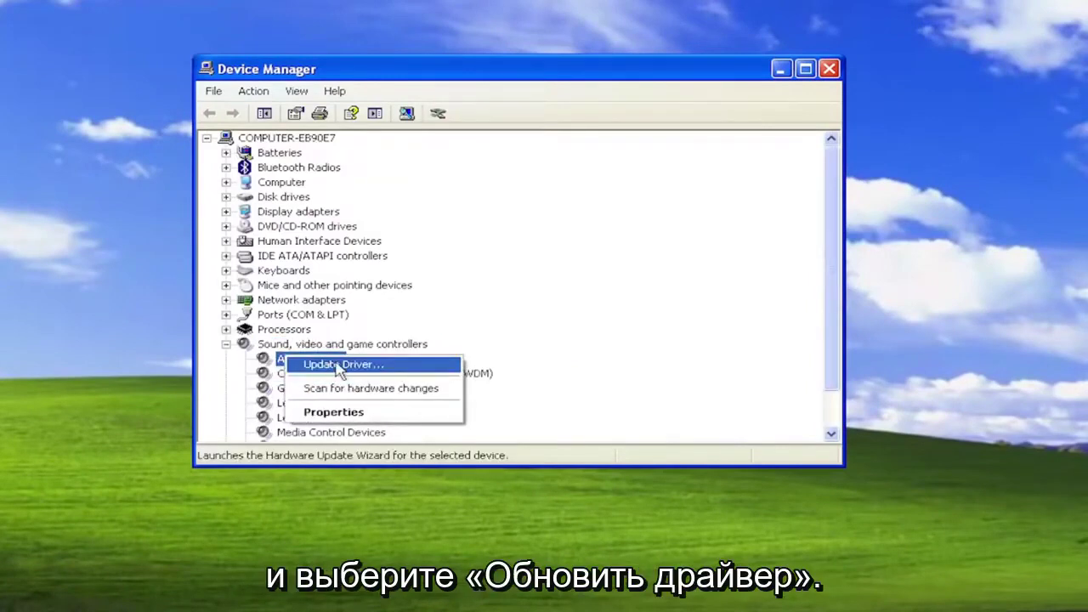
{"action": "left_click", "coordinate": [313, 364]}
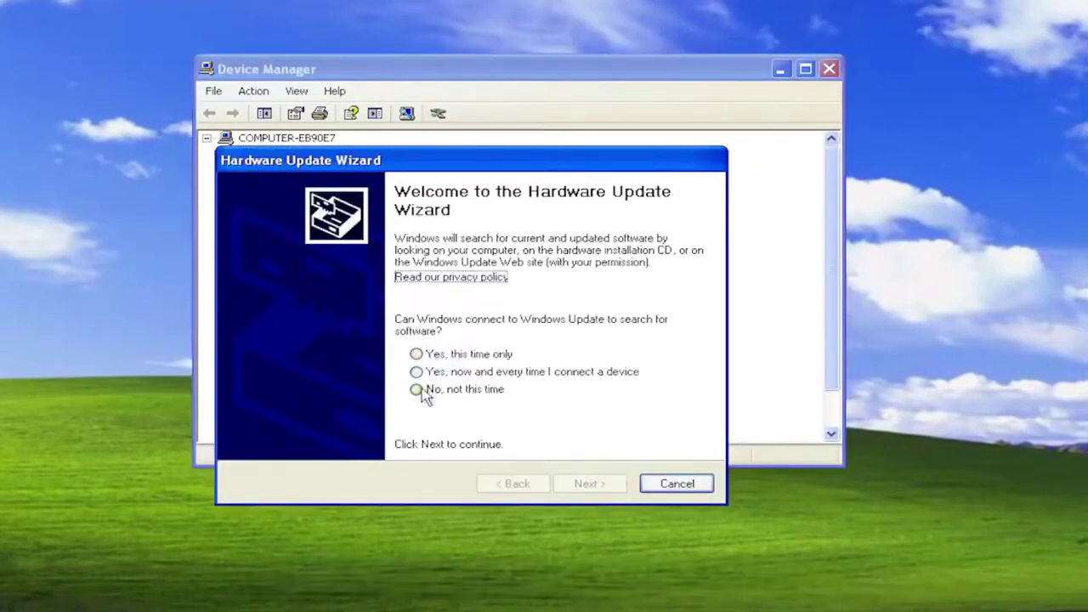
In the wizard choose Yes this time only, Install from a list, and Don't search
{"action": "left_click", "coordinate": [429, 354]}
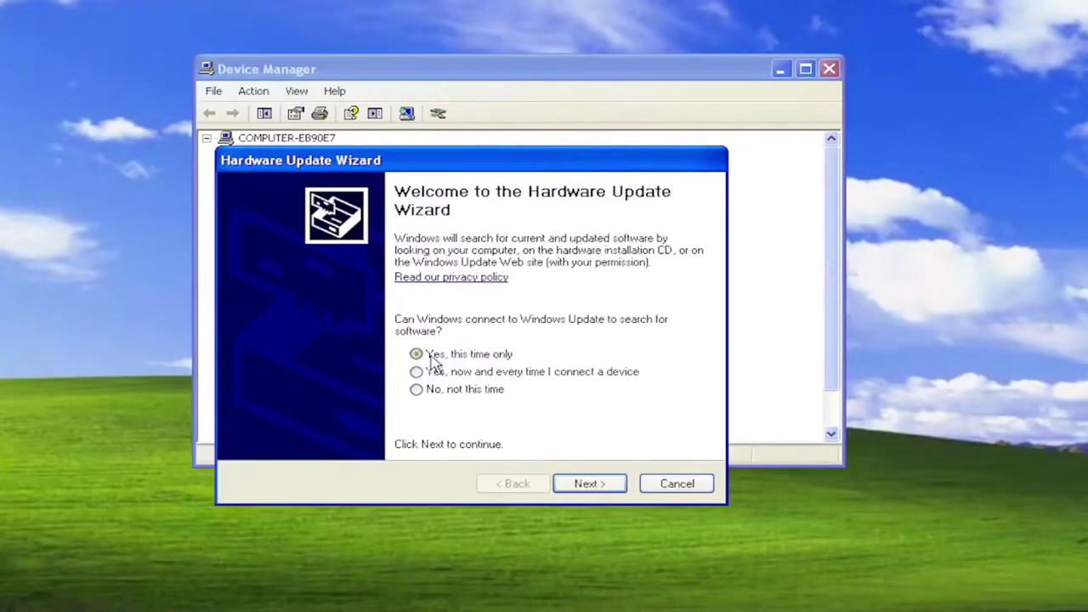
{"action": "left_click", "coordinate": [585, 489]}
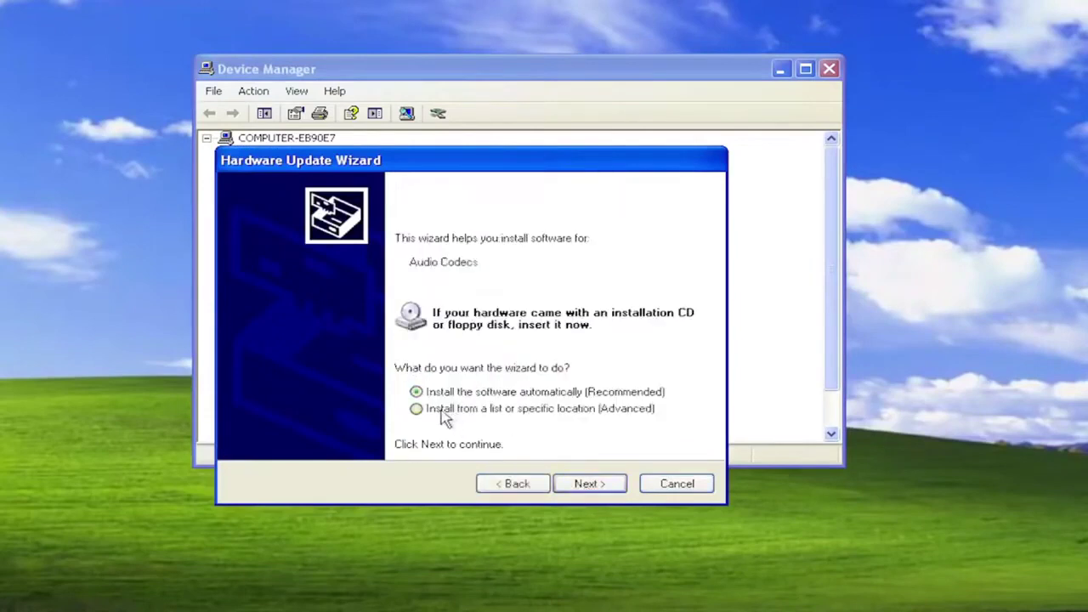
{"action": "left_click", "coordinate": [442, 410]}
{"action": "left_click", "coordinate": [585, 487]}
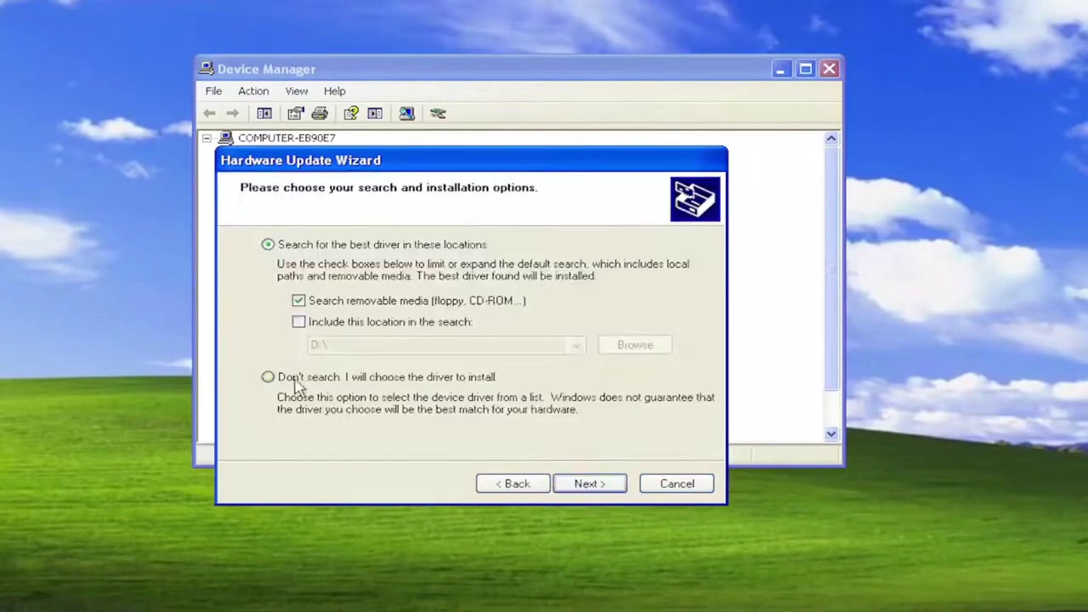
{"action": "left_click", "coordinate": [269, 377]}
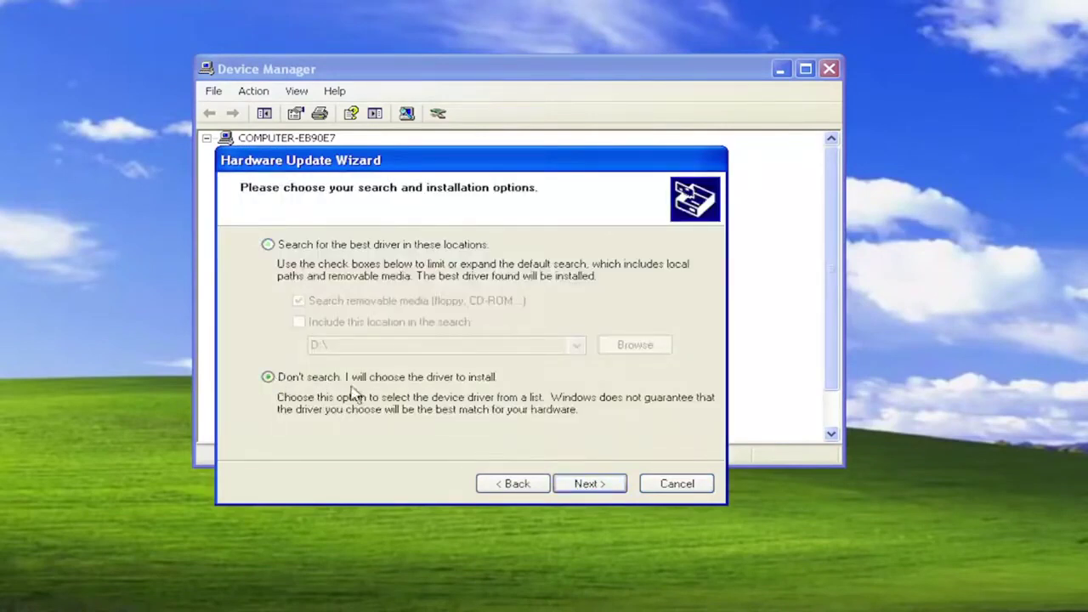
{"action": "left_click", "coordinate": [596, 490]}
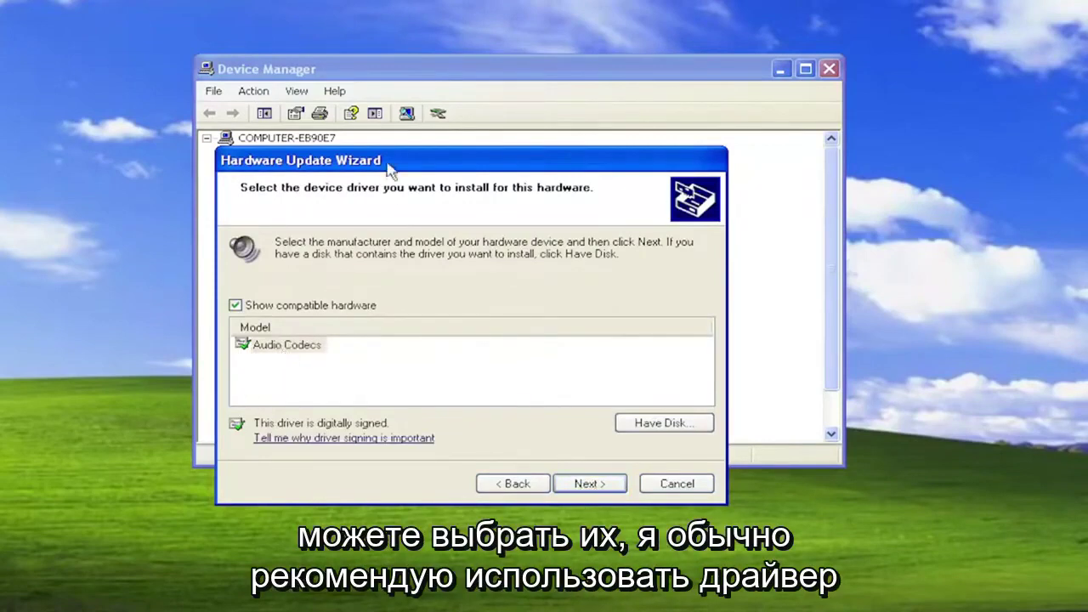
Install the listed Audio Codecs driver and finish the wizard
{"action": "left_click_drag", "start_coordinate": [387, 167], "coordinate": [438, 121]}
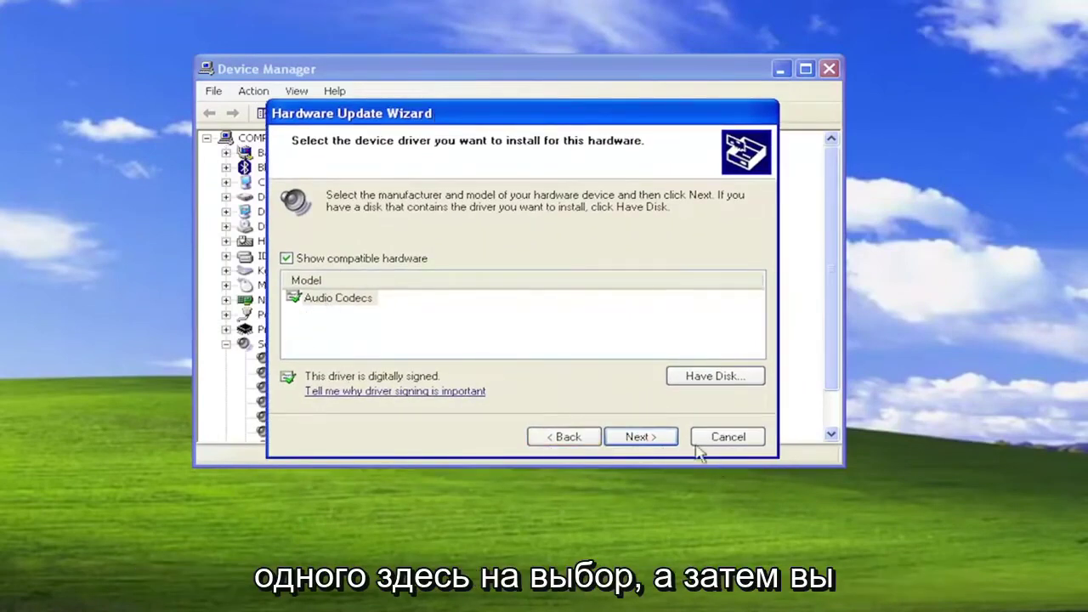
{"action": "left_click", "coordinate": [638, 436]}
{"action": "left_click", "coordinate": [639, 439]}
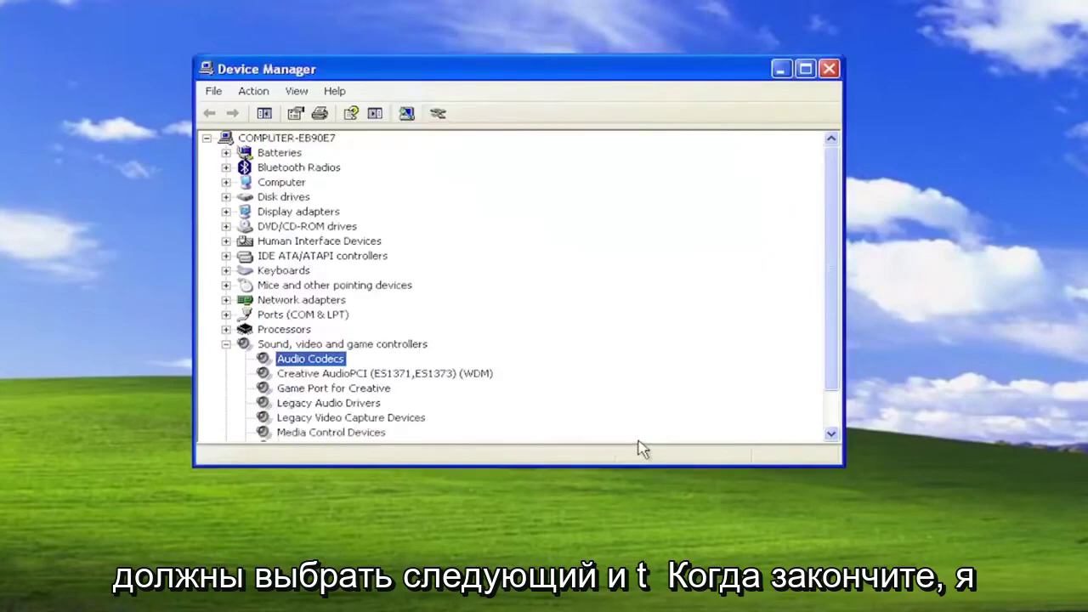
Scroll the device tree down to show the sound controllers through Video Codecs
{"action": "scroll", "coordinate": [368, 385], "scroll_direction": "down", "scroll_amount": 1}
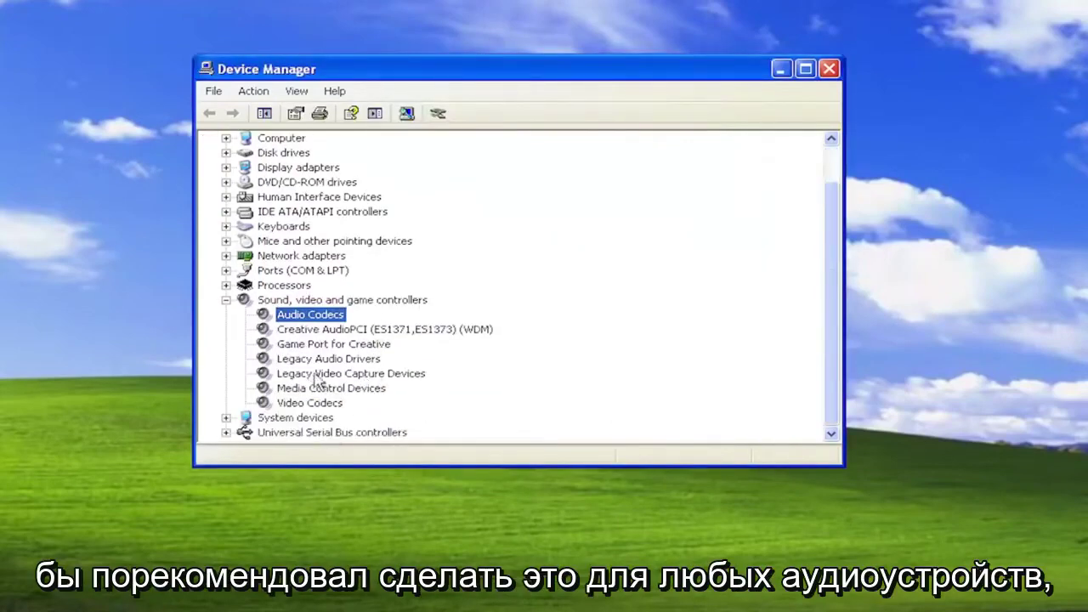